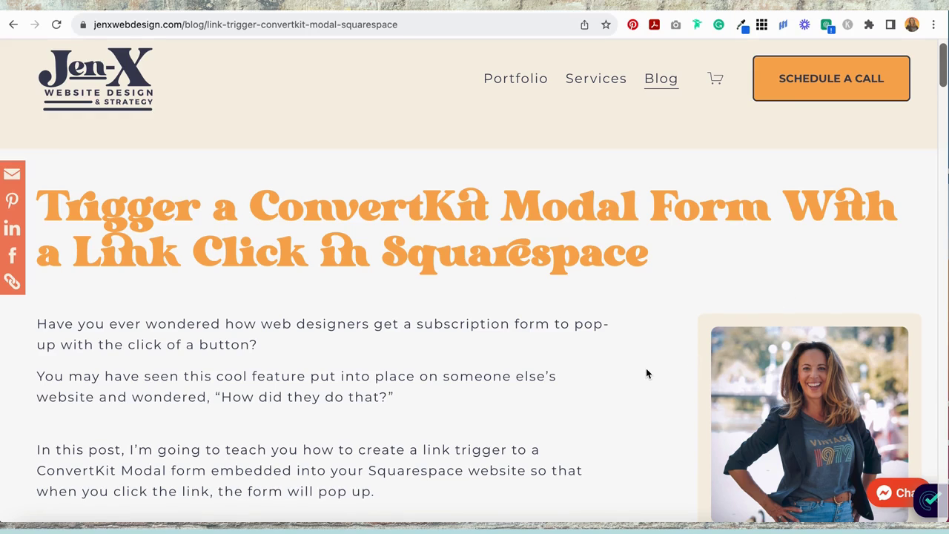
Open the SEOSpace panel showing the post's latest 70% scan and its Basic suggestions
scroll(646, 374, "up", 1)
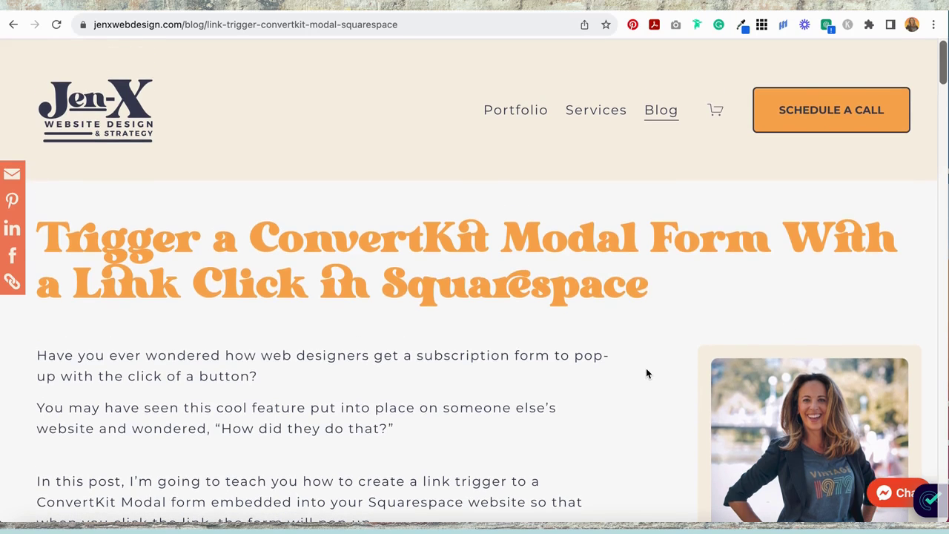
mouse_move(924, 505)
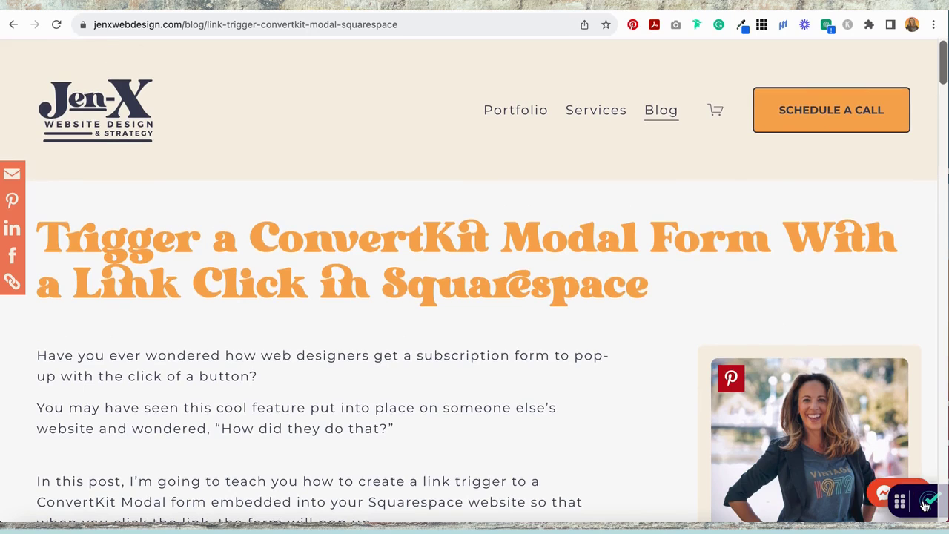
left_click(924, 506)
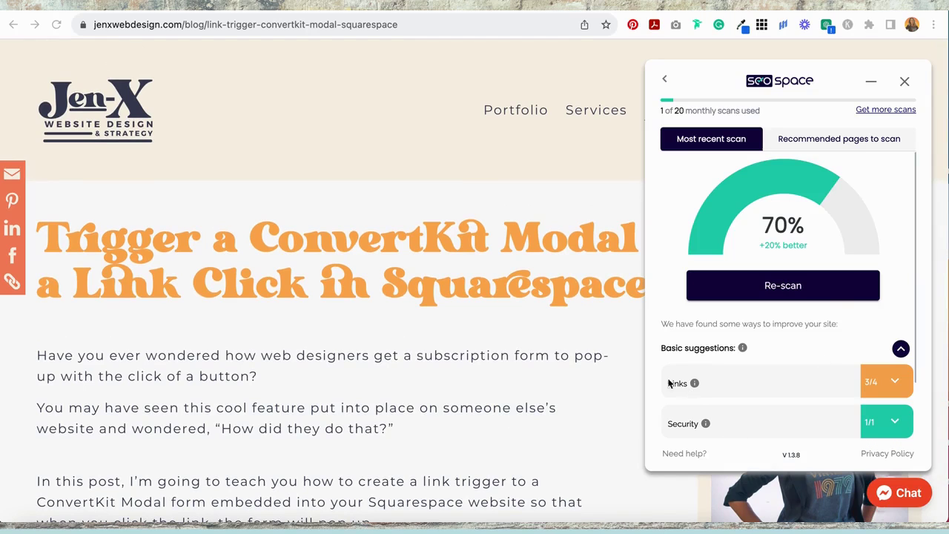
scroll(787, 371, "down", 3)
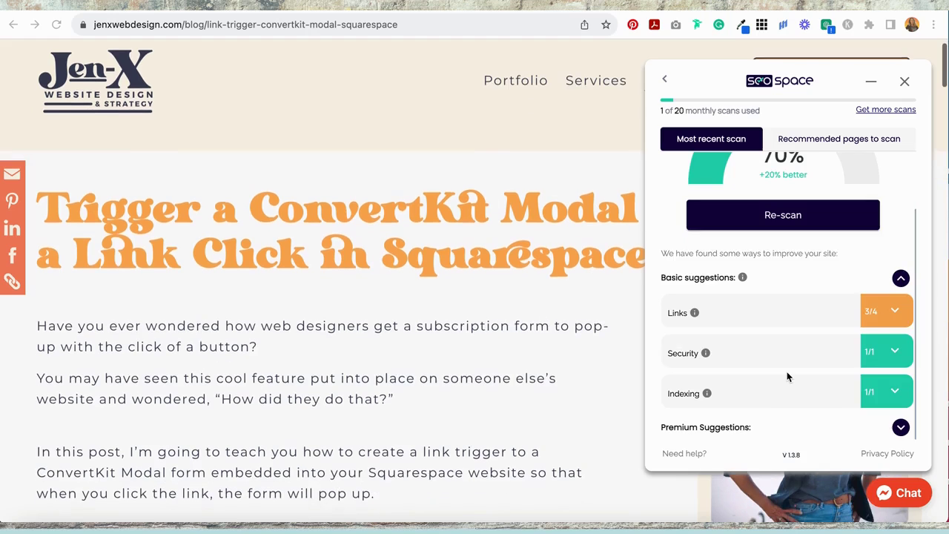
Expand the Links suggestion and look through the recommended blog URLs
left_click(893, 312)
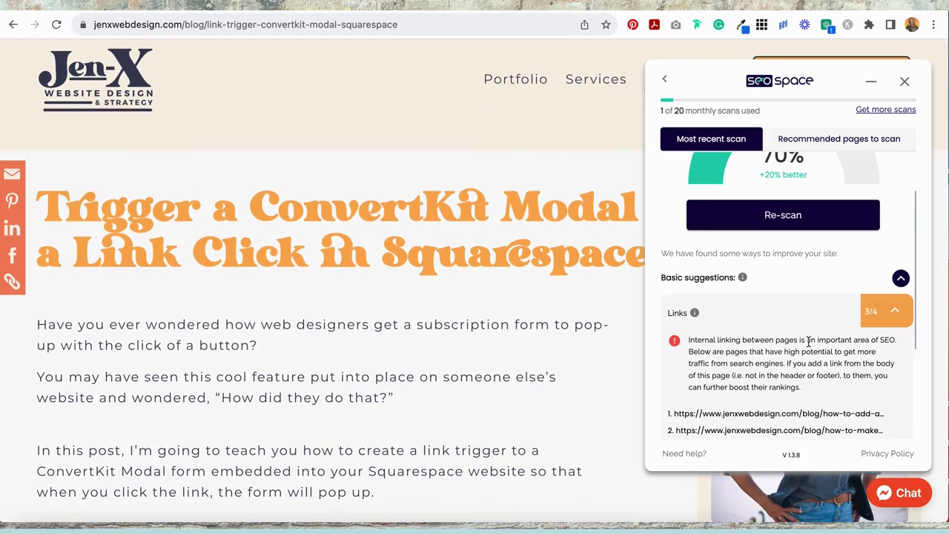
scroll(807, 339, "down", 2)
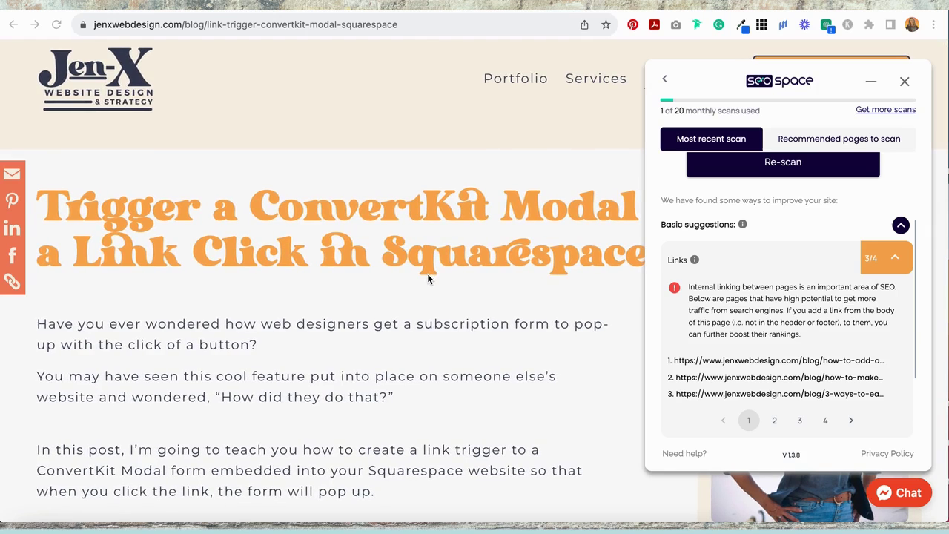
scroll(455, 306, "up", 1)
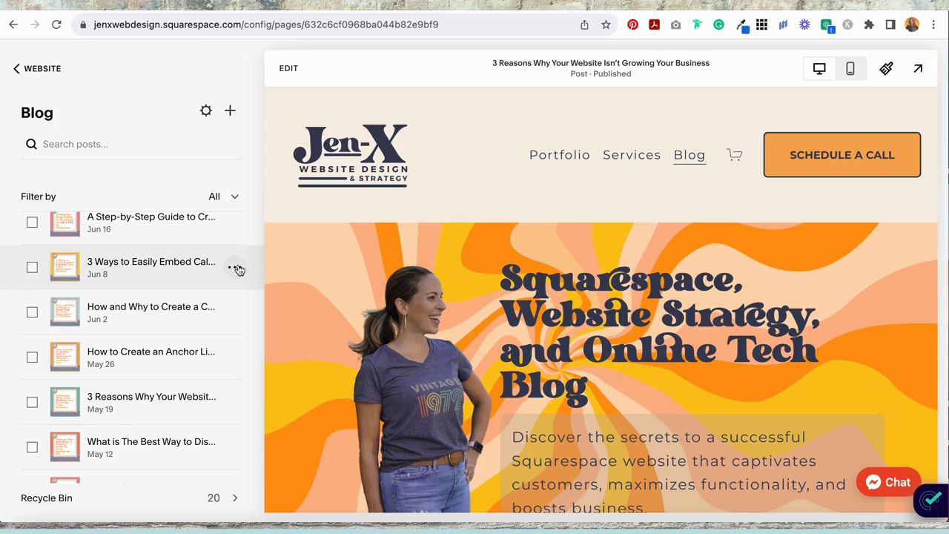
Mark the June 8 Calendly post as a Featured Post in its Options settings and save
left_click(235, 269)
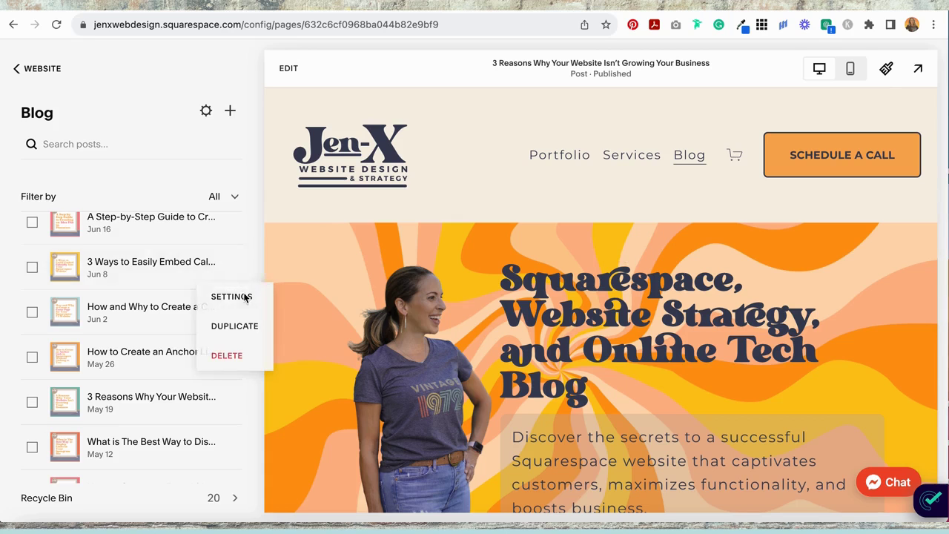
left_click(245, 296)
left_click(223, 188)
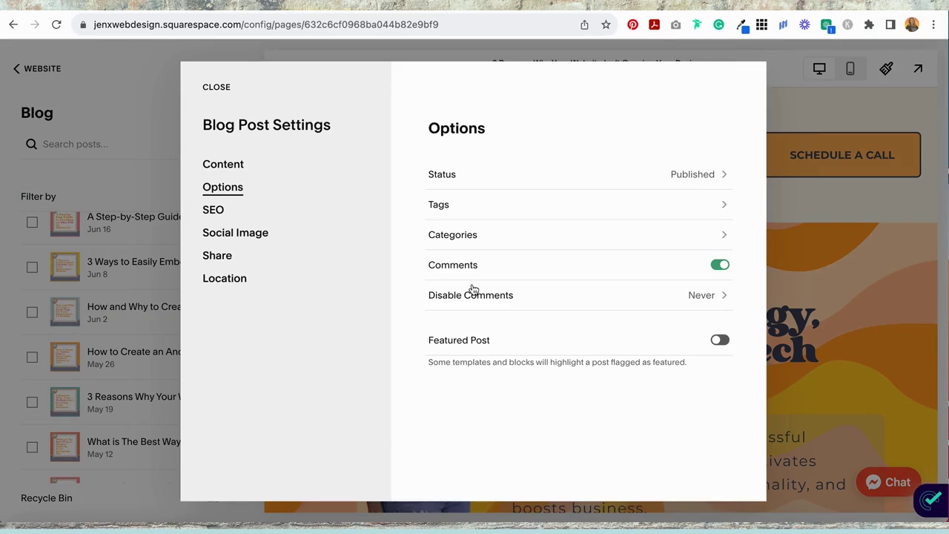
left_click(717, 338)
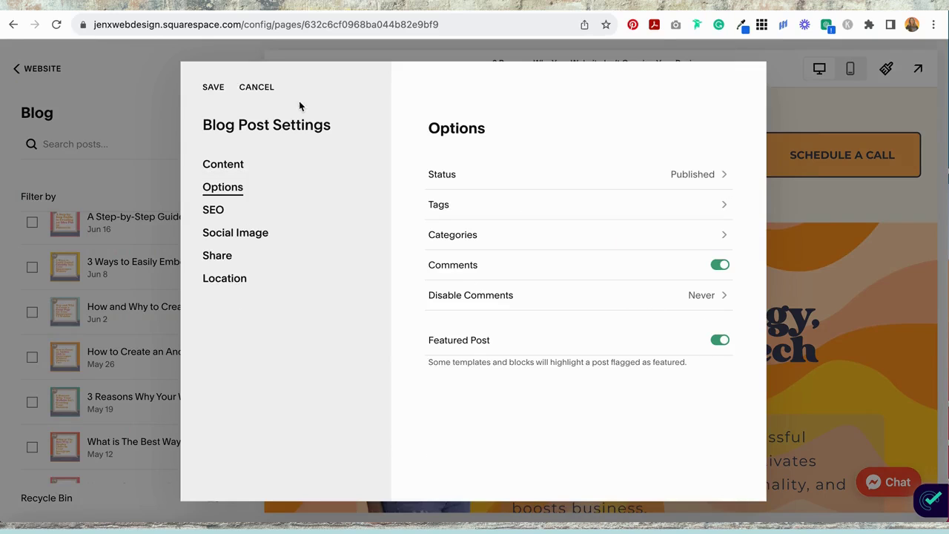
left_click(214, 87)
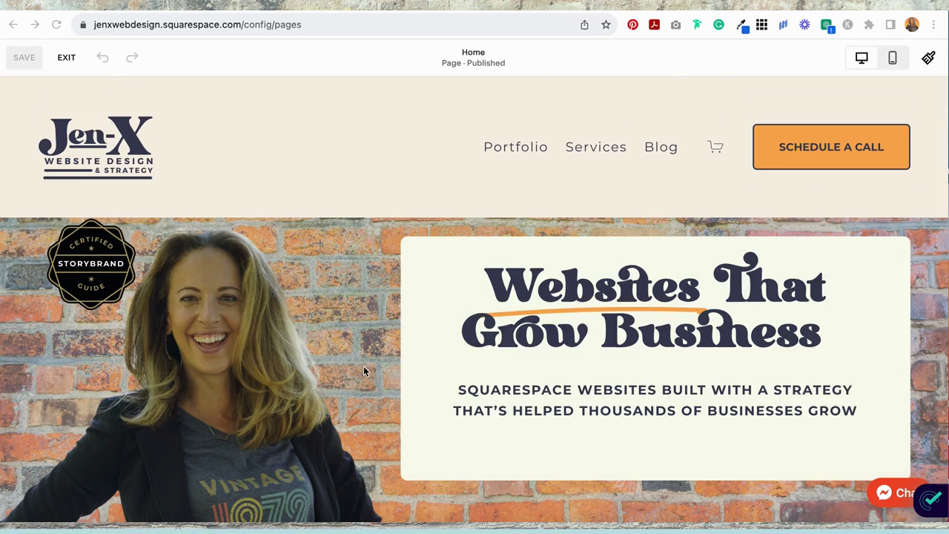
Add a blank section above 'How Does It Work?' and review its colour themes
scroll(363, 365, "down", 20)
scroll(363, 371, "down", 15)
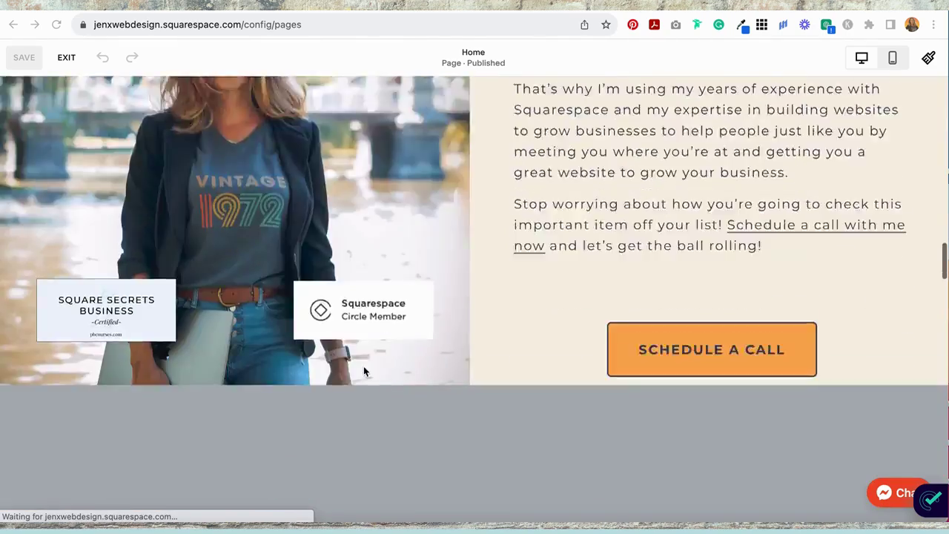
scroll(539, 235, "up", 5)
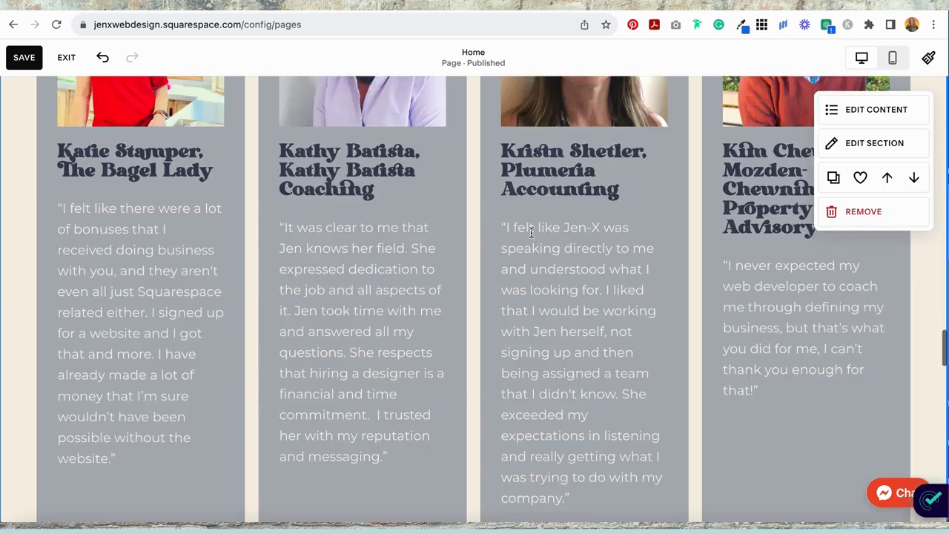
scroll(469, 246, "down", 6)
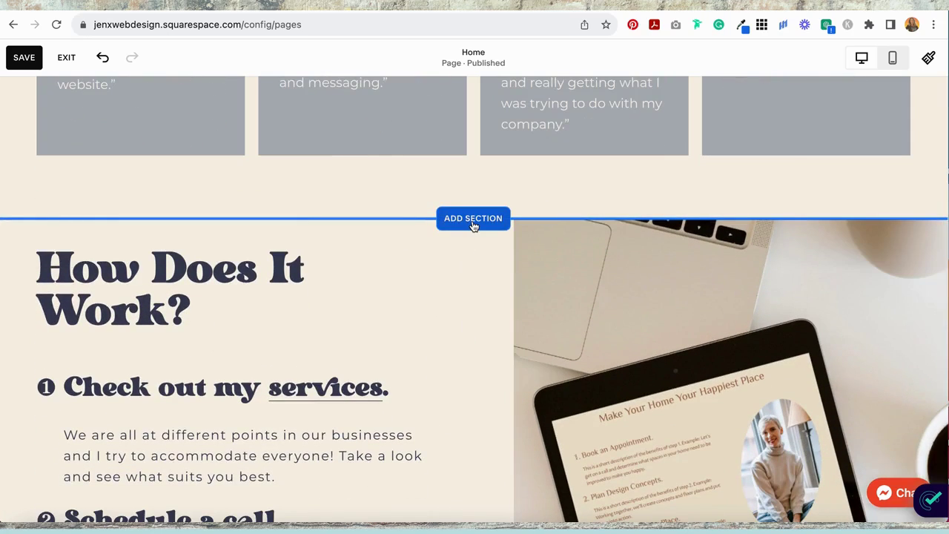
scroll(473, 224, "down", 1)
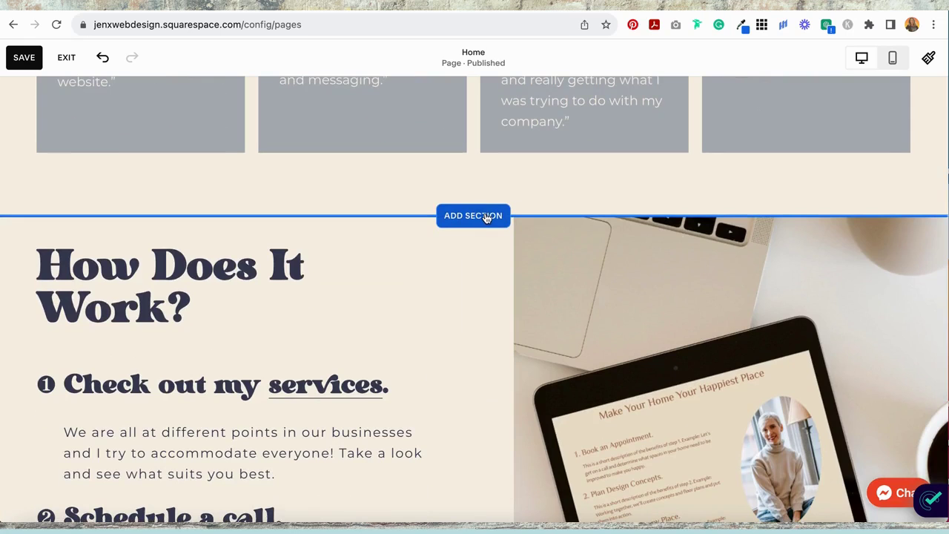
left_click(480, 217)
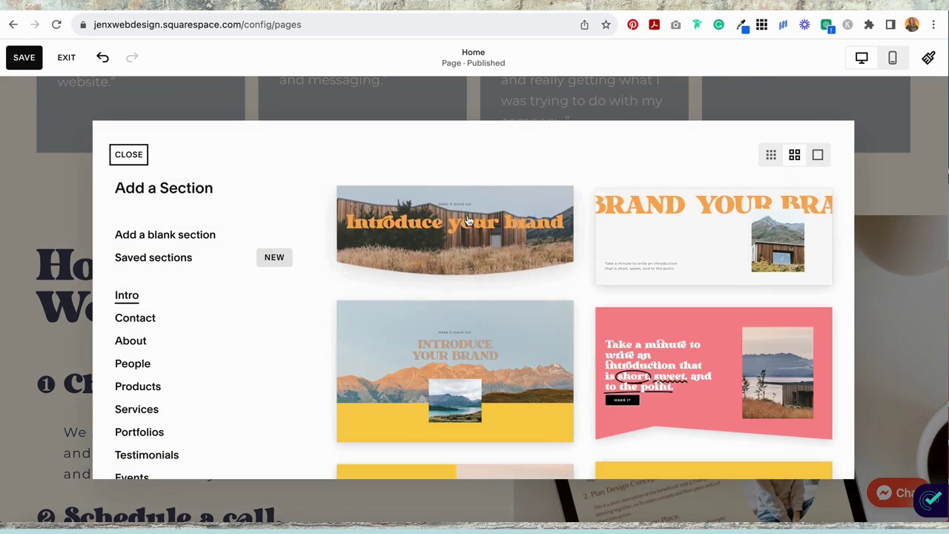
left_click(148, 236)
left_click(907, 147)
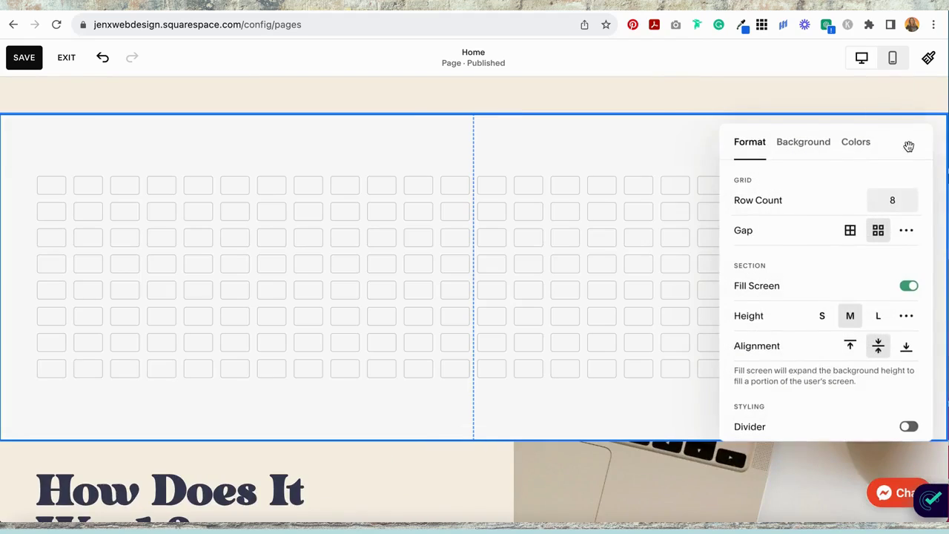
left_click(854, 145)
scroll(834, 373, "down", 2)
left_click(66, 145)
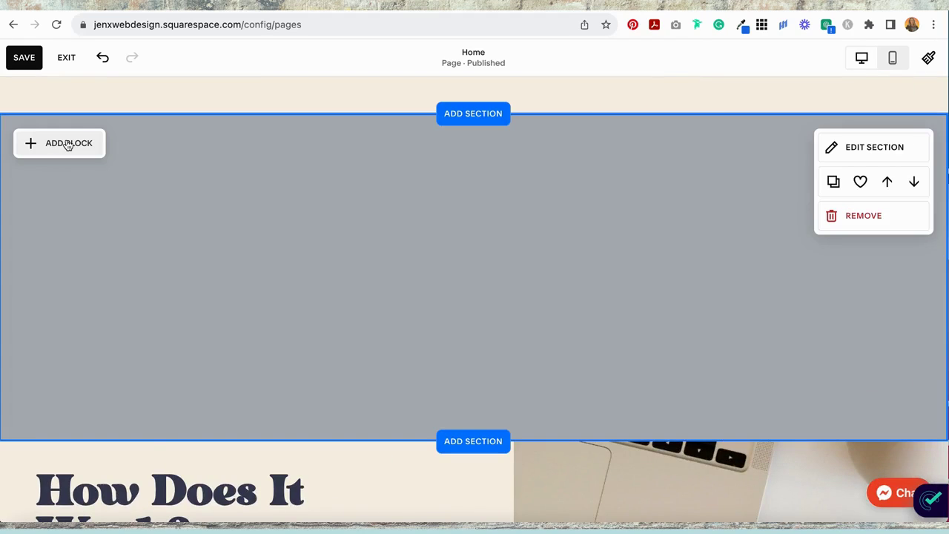
Add a Summary block via the 'summ' search and widen it across the section
left_click(68, 143)
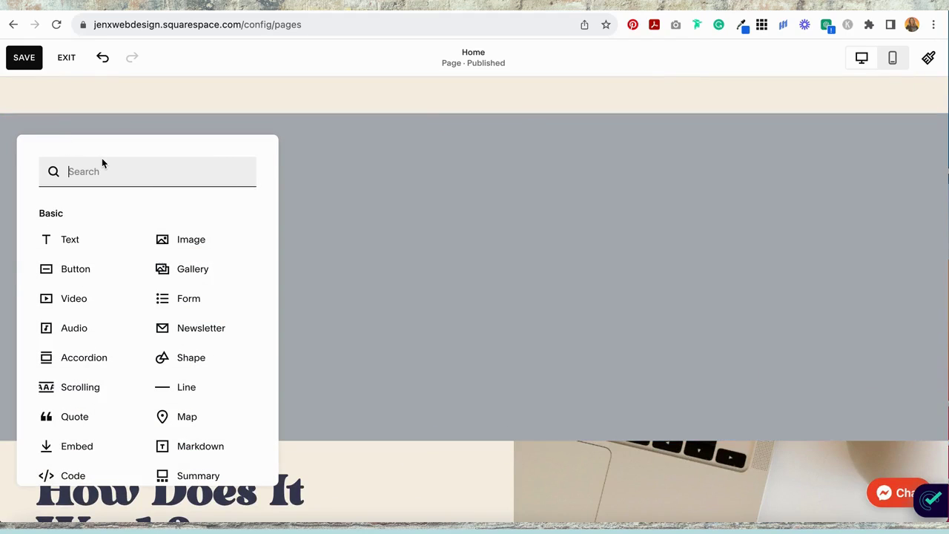
type("summ")
left_click(82, 216)
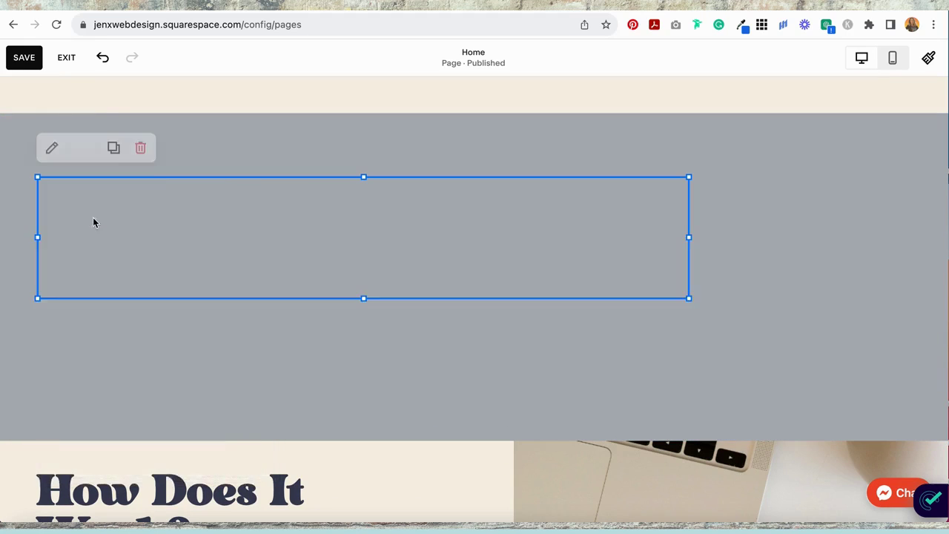
left_click_drag(688, 354, 870, 353)
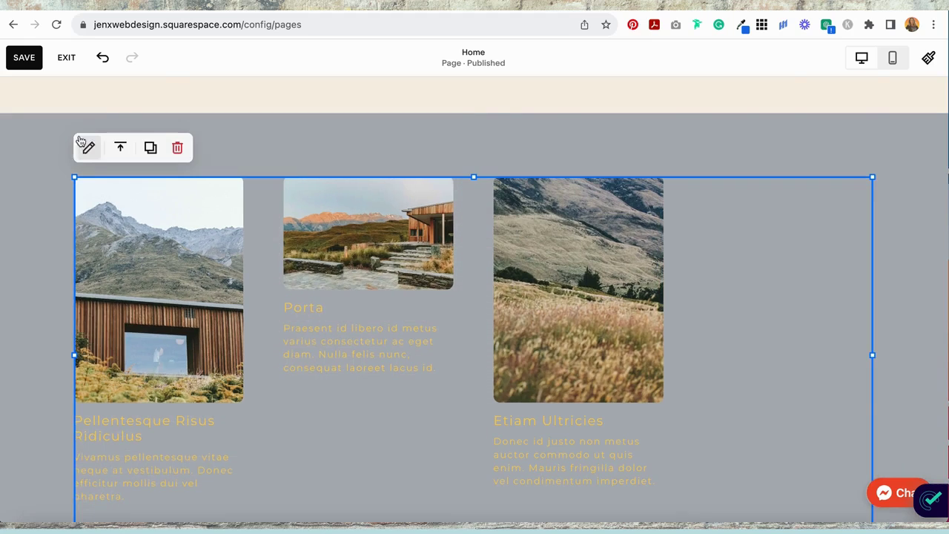
Set the summary block's content source to the Blog page
left_click(87, 147)
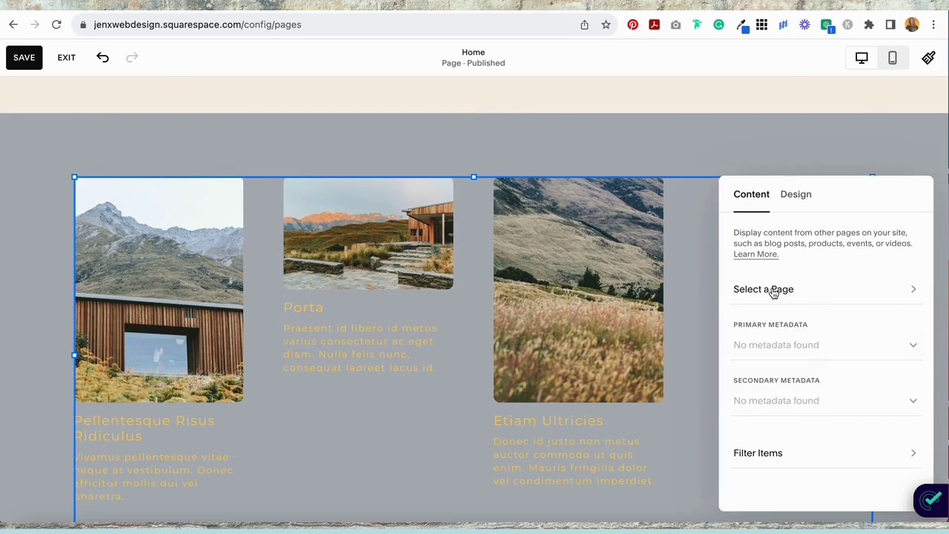
left_click(772, 290)
left_click(910, 291)
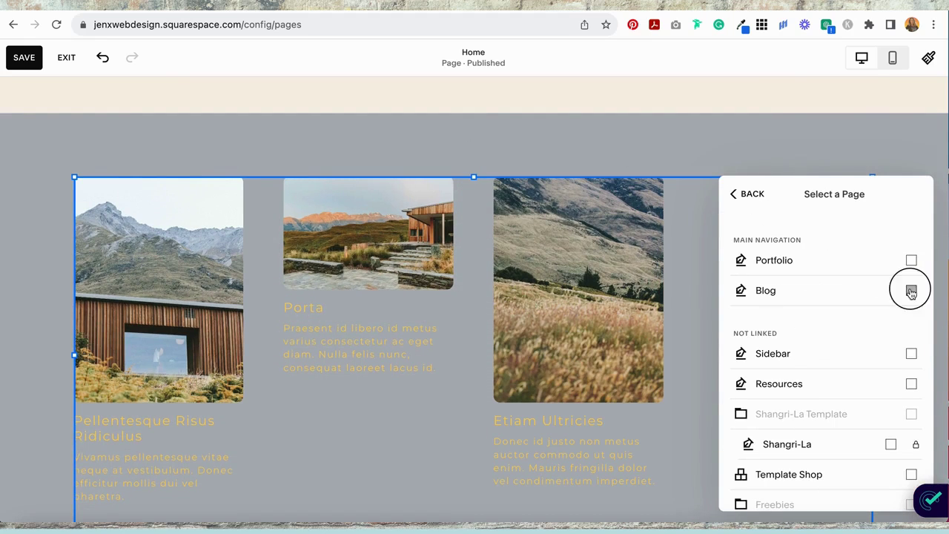
left_click(748, 194)
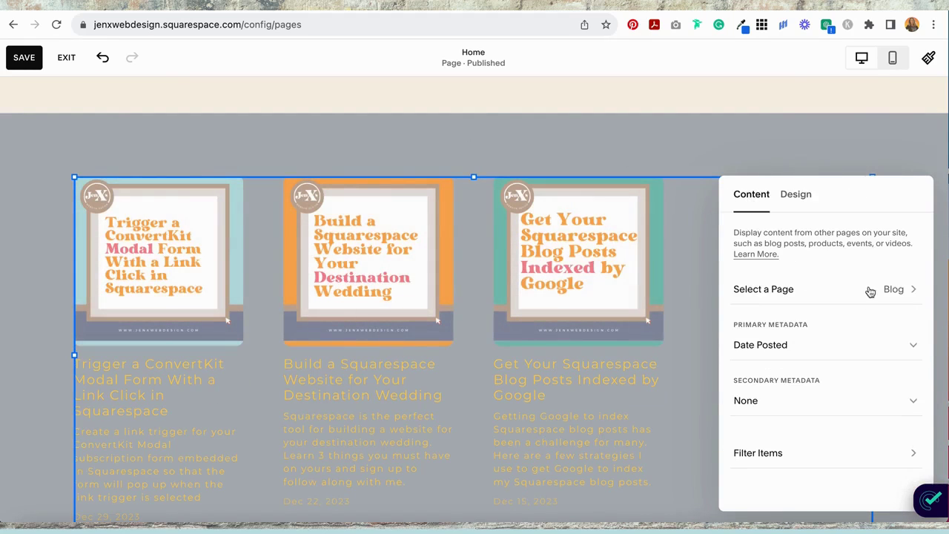
Set Primary Metadata to None and filter the items to Featured Only
scroll(598, 364, "down", 1)
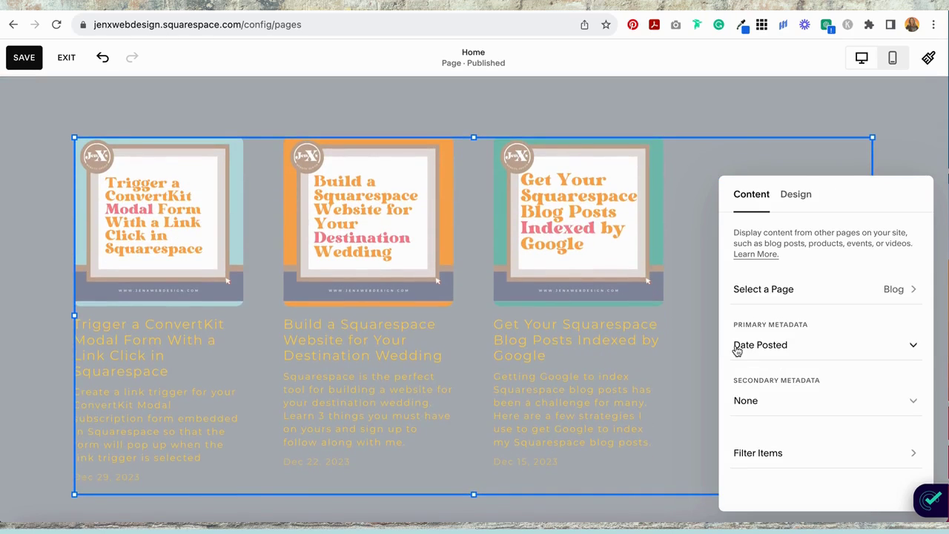
left_click(775, 350)
left_click(773, 318)
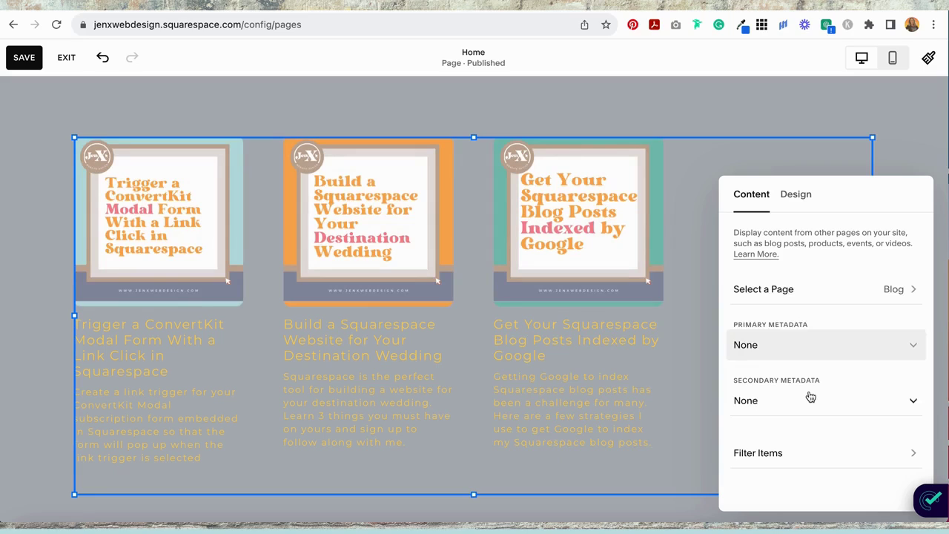
left_click(752, 452)
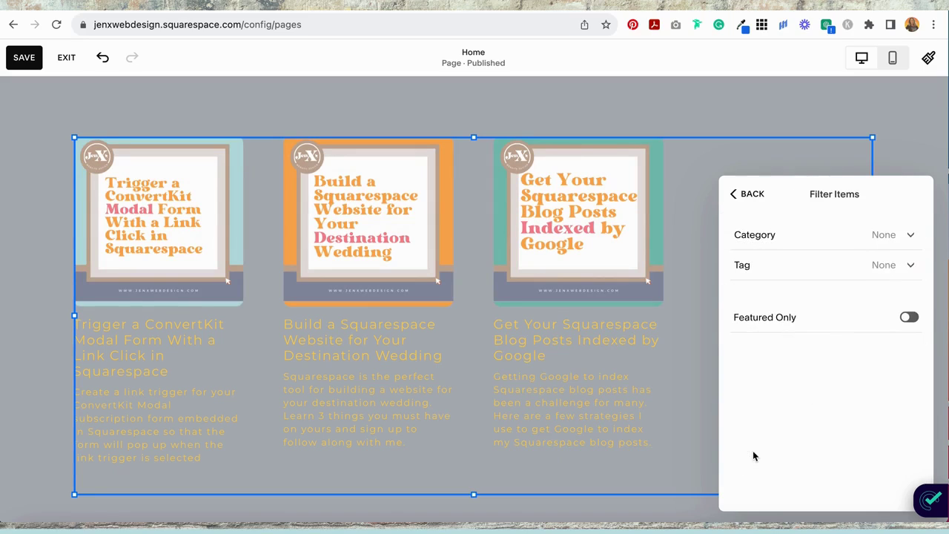
left_click(907, 317)
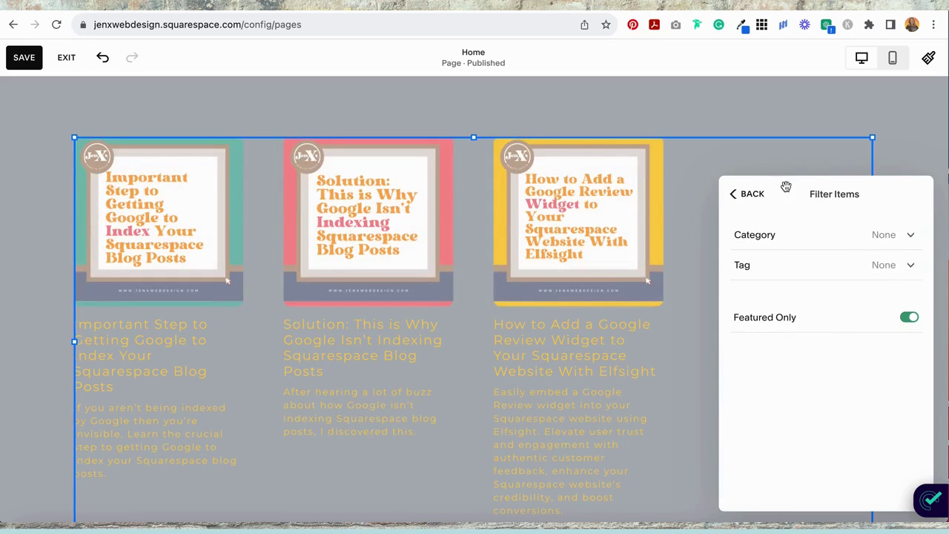
Use a Grid layout with 1:1 Square images, and turn off titles and excerpts
left_click(734, 193)
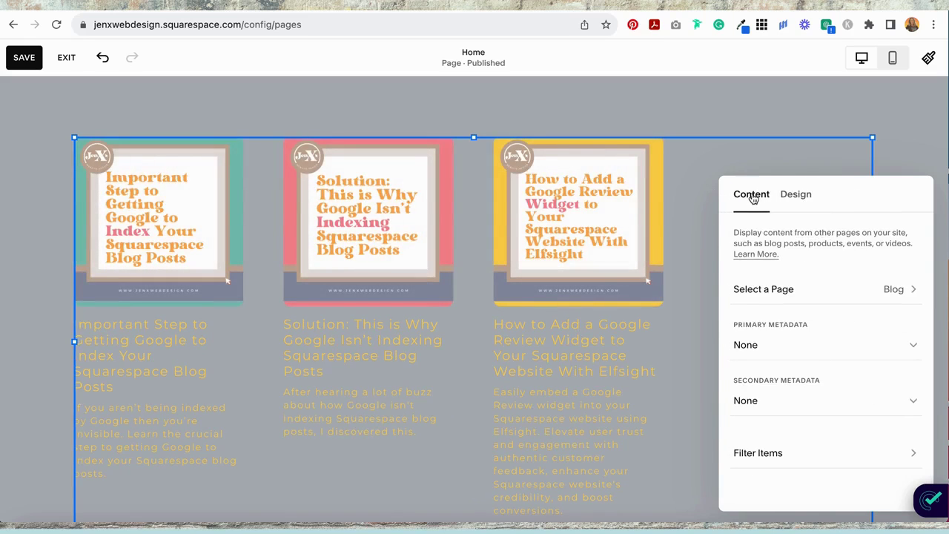
left_click(796, 195)
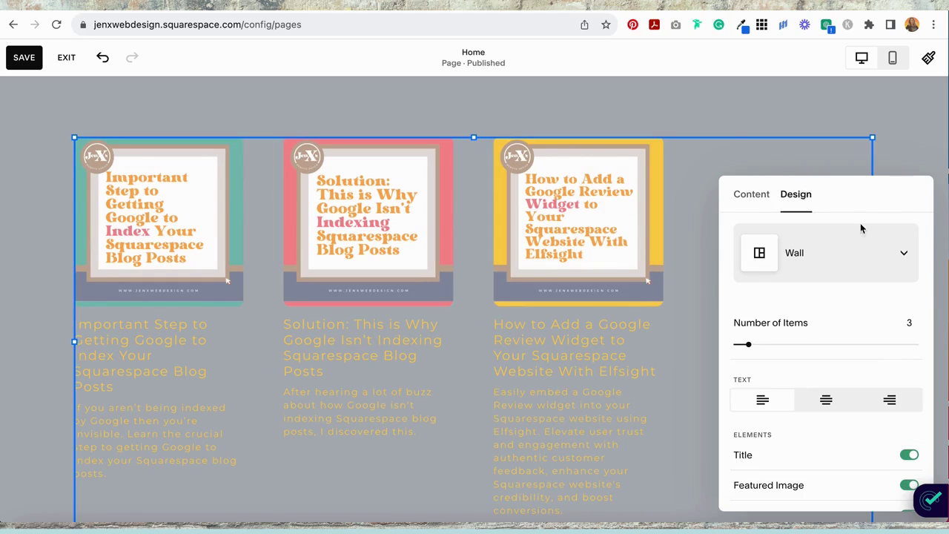
left_click(851, 258)
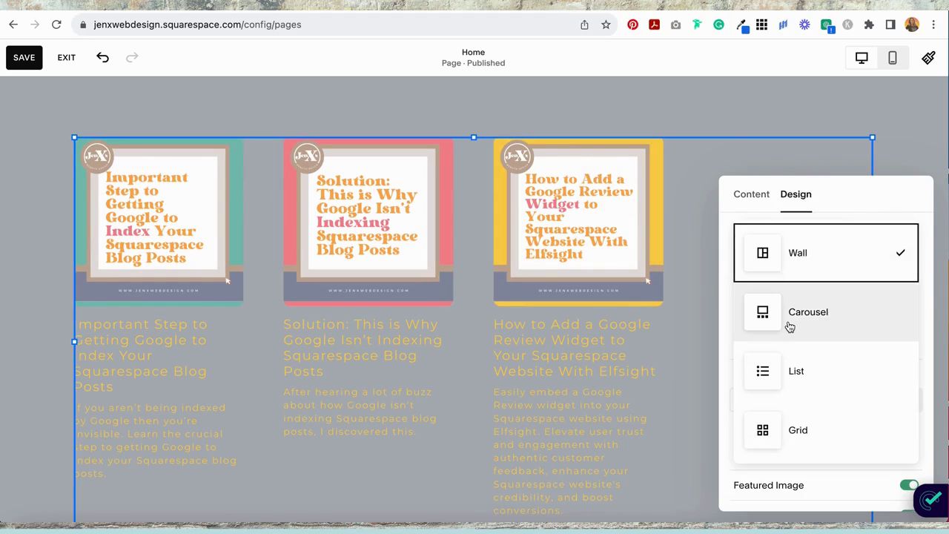
left_click(805, 431)
left_click(900, 393)
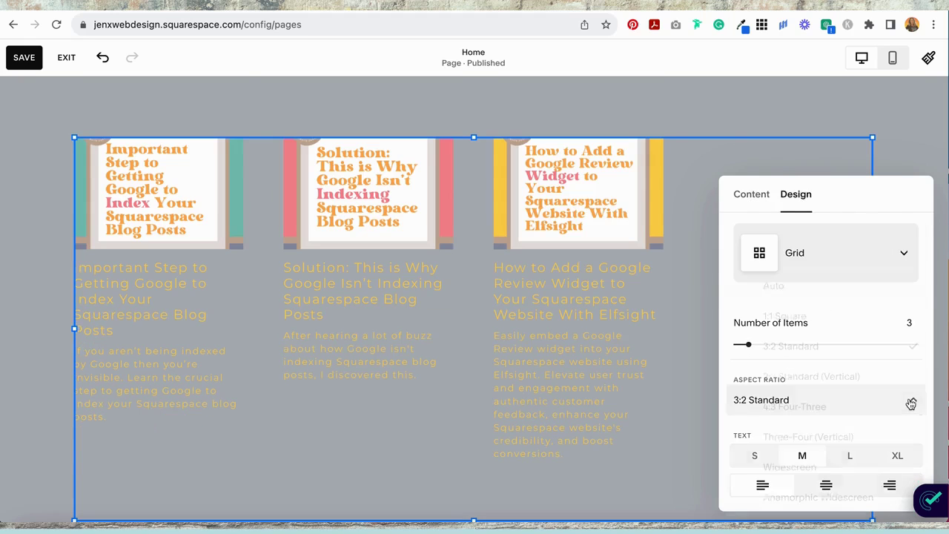
left_click(797, 312)
scroll(788, 331, "down", 3)
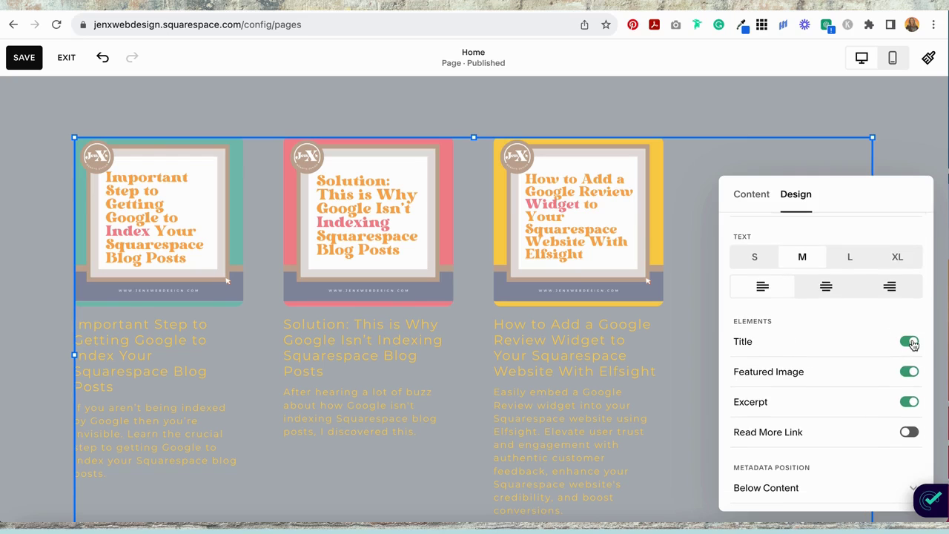
left_click(909, 341)
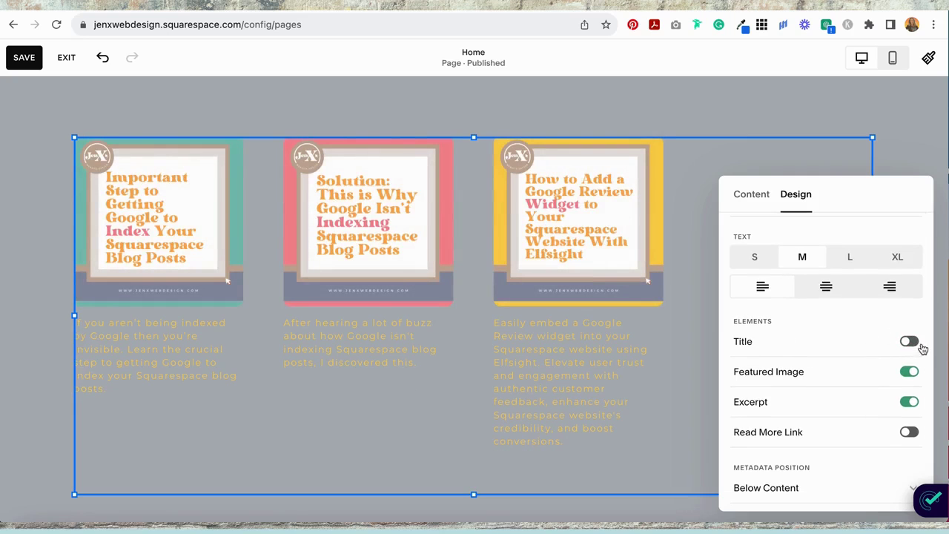
left_click(910, 402)
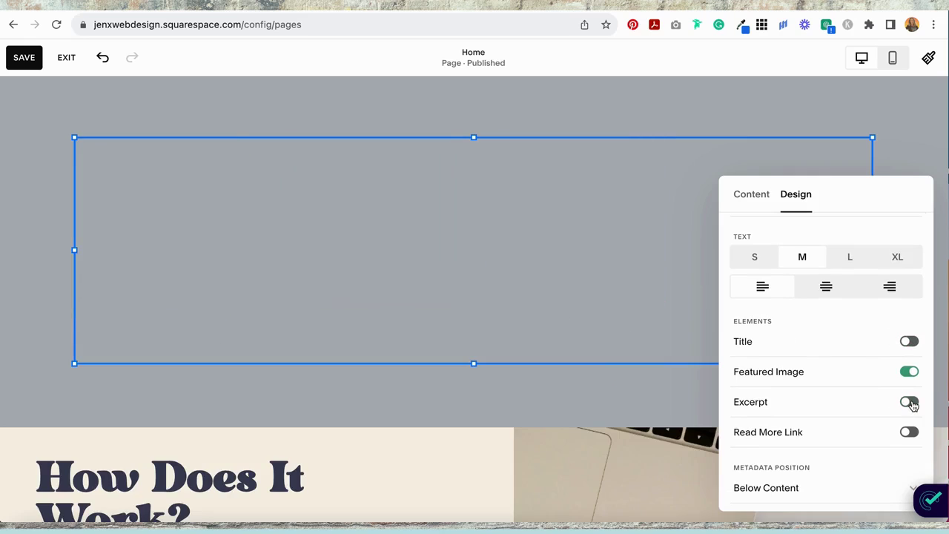
Set the summary columns to 300 px wide and turn off the yellow background fill
scroll(778, 451, "down", 2)
left_click(778, 448)
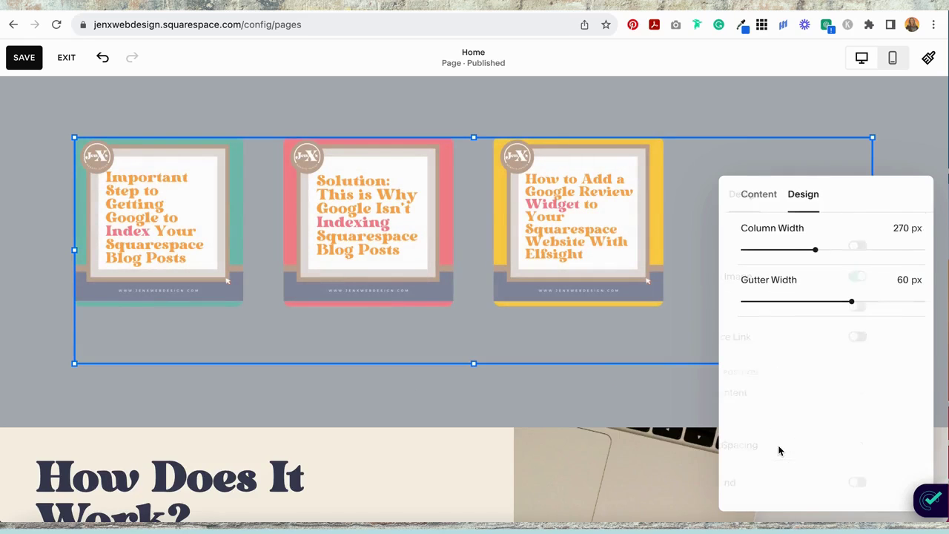
mouse_move(808, 249)
left_mouse_down()
mouse_move(843, 249)
mouse_move(818, 250)
left_mouse_up()
left_click_drag(843, 301, 807, 302)
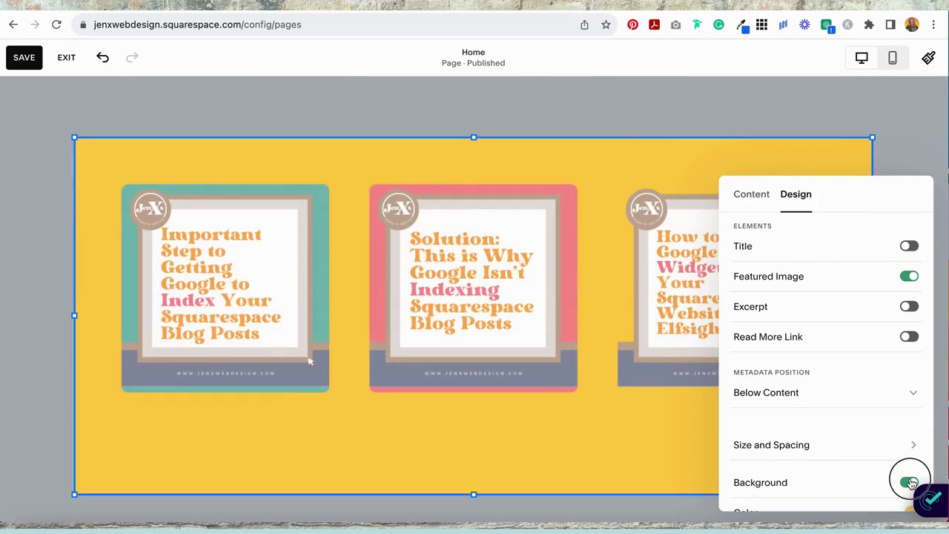
left_click(909, 483)
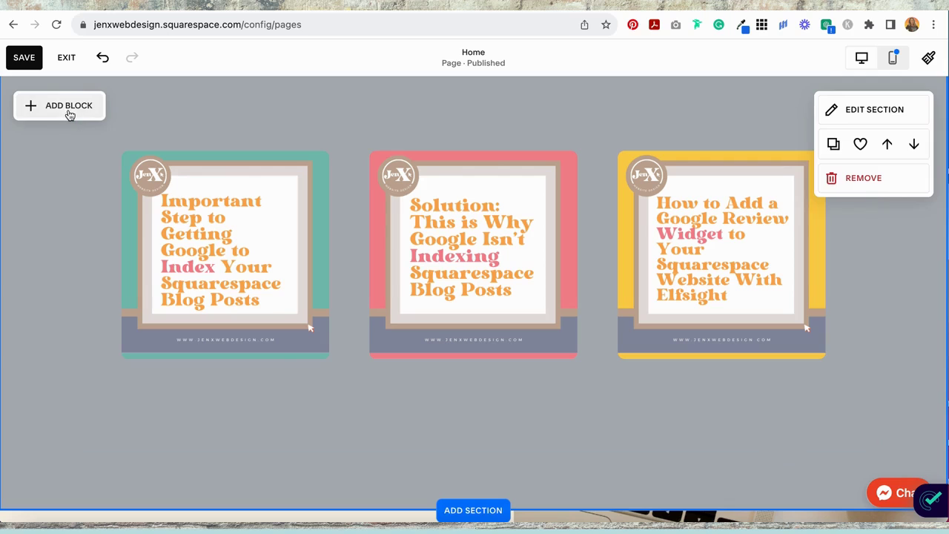
left_click(69, 113)
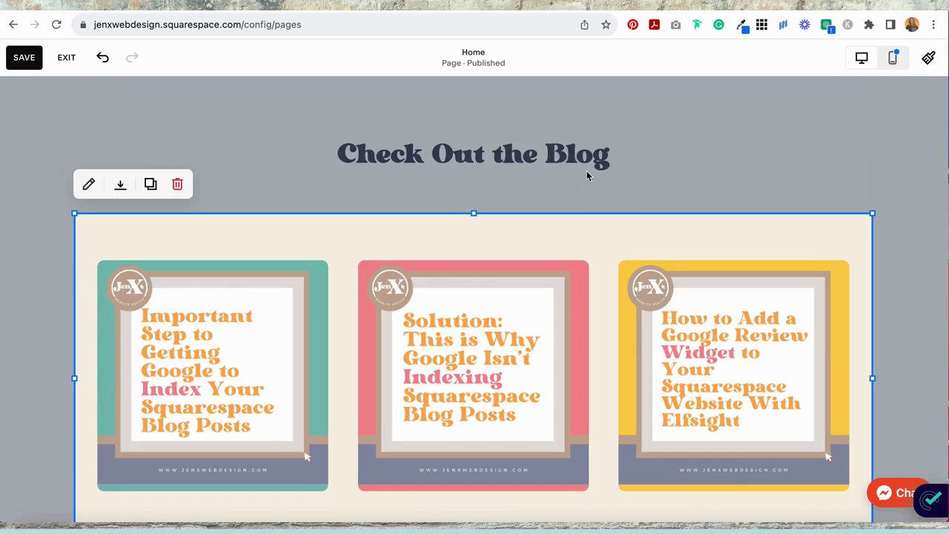
Save the Home page changes
left_click(22, 59)
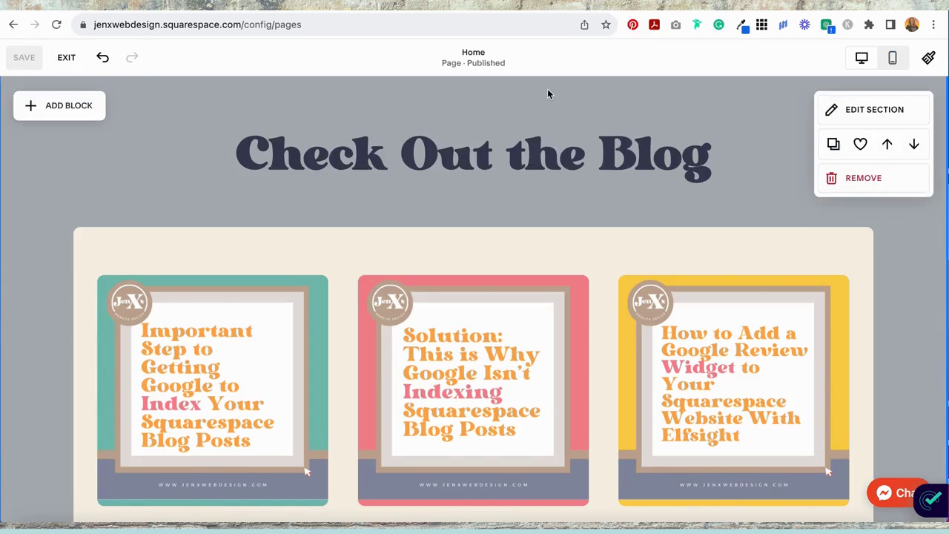